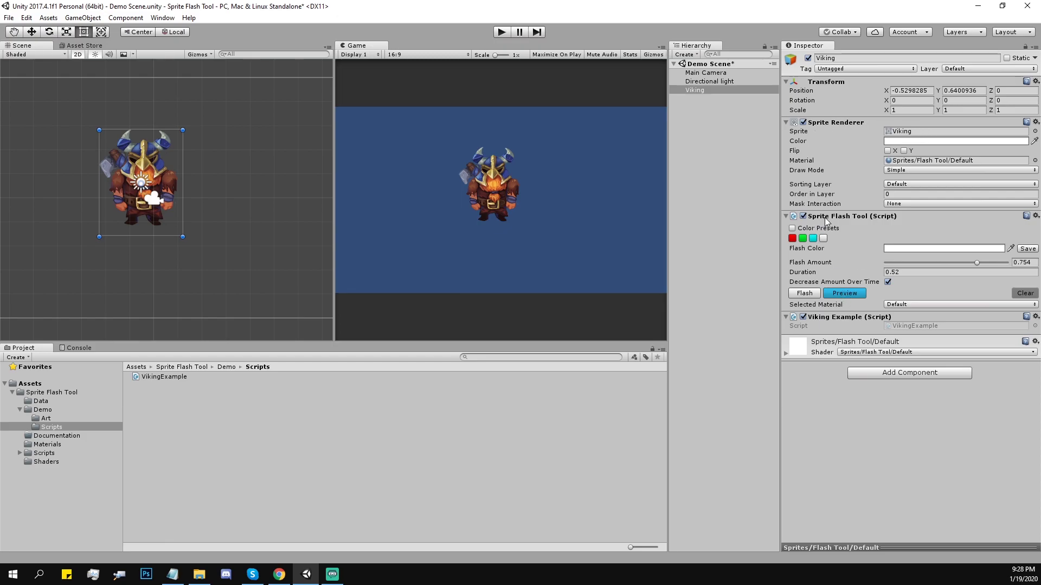
Flash the Viking twice, then start and stop the game to test flashing
left_click(803, 295)
left_click(803, 296)
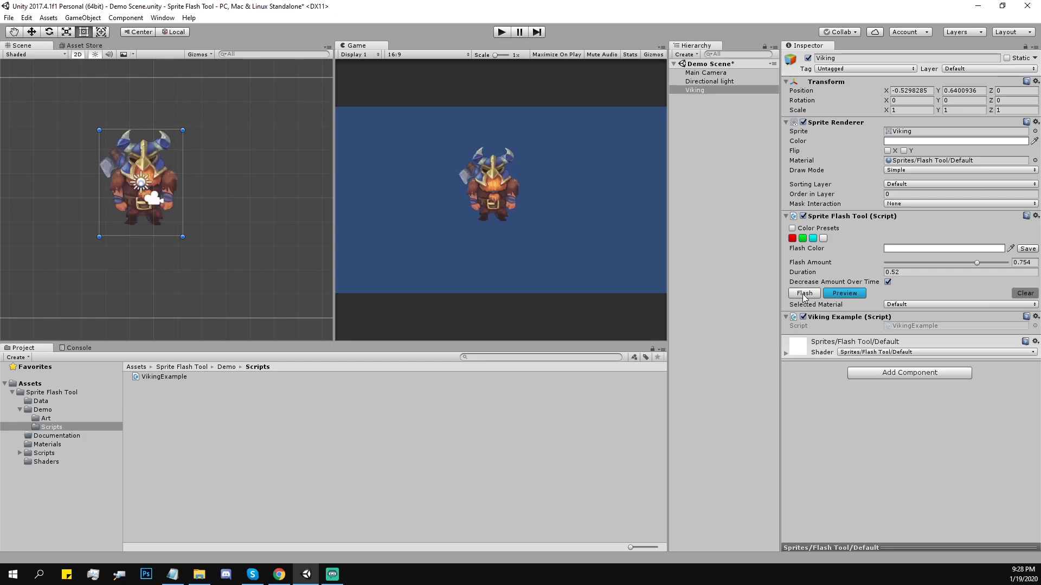
key("ctrl+p")
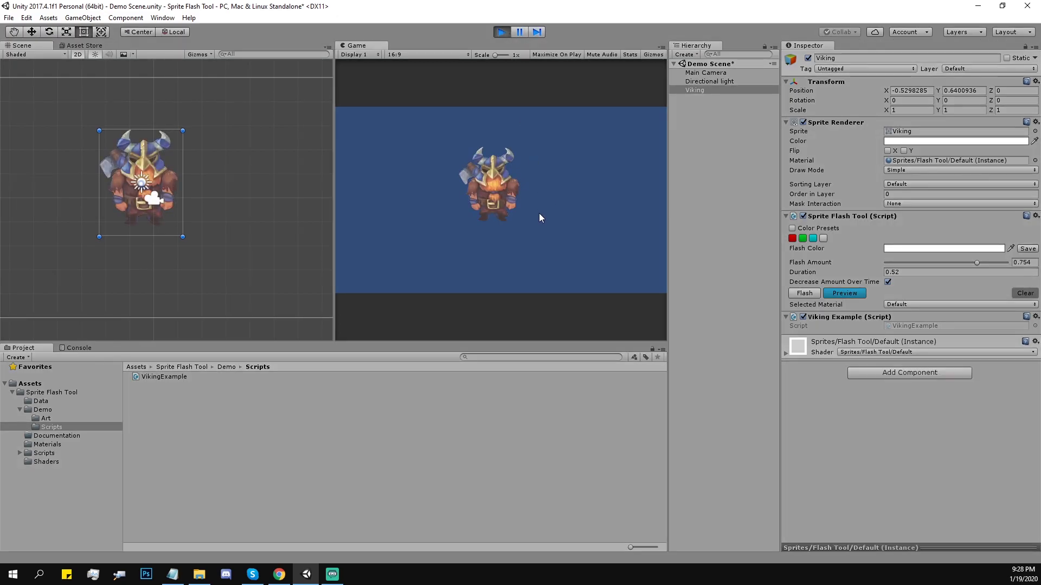
left_click(501, 32)
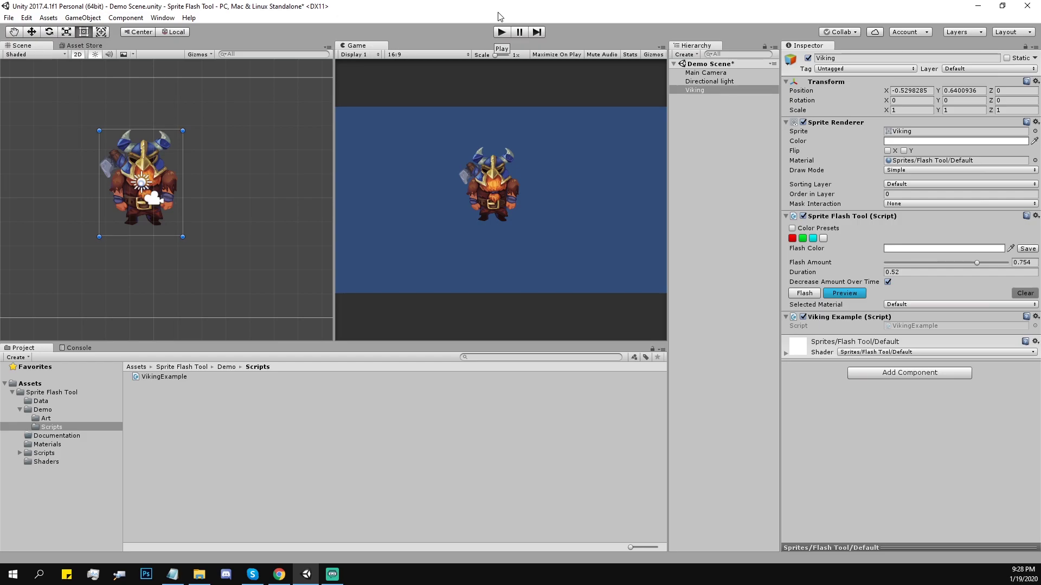
Flash the Viking in white, then with the red and green presets
left_click(804, 293)
left_click(792, 238)
left_click(804, 294)
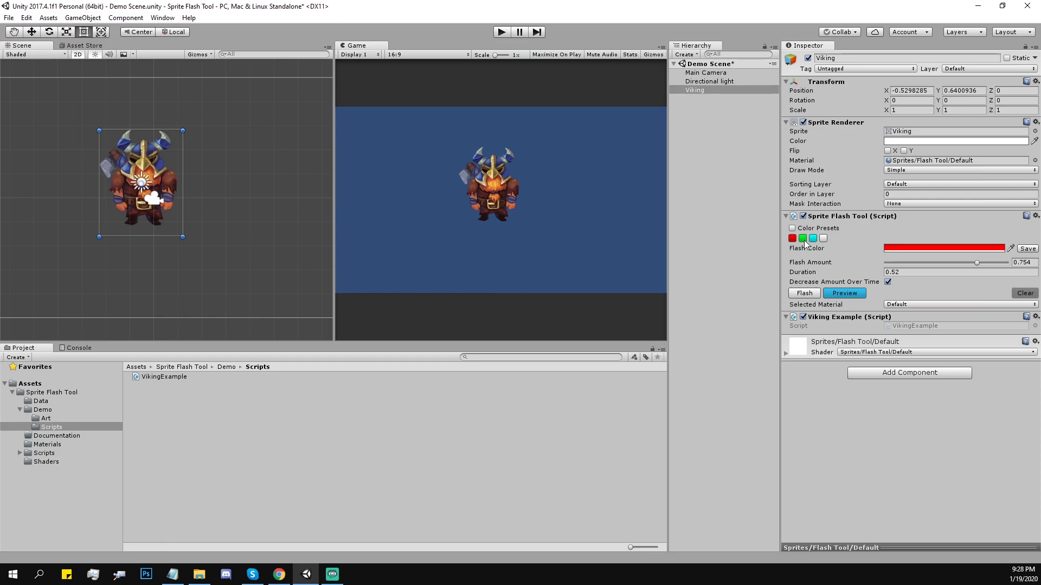
left_click(802, 239)
left_click(804, 293)
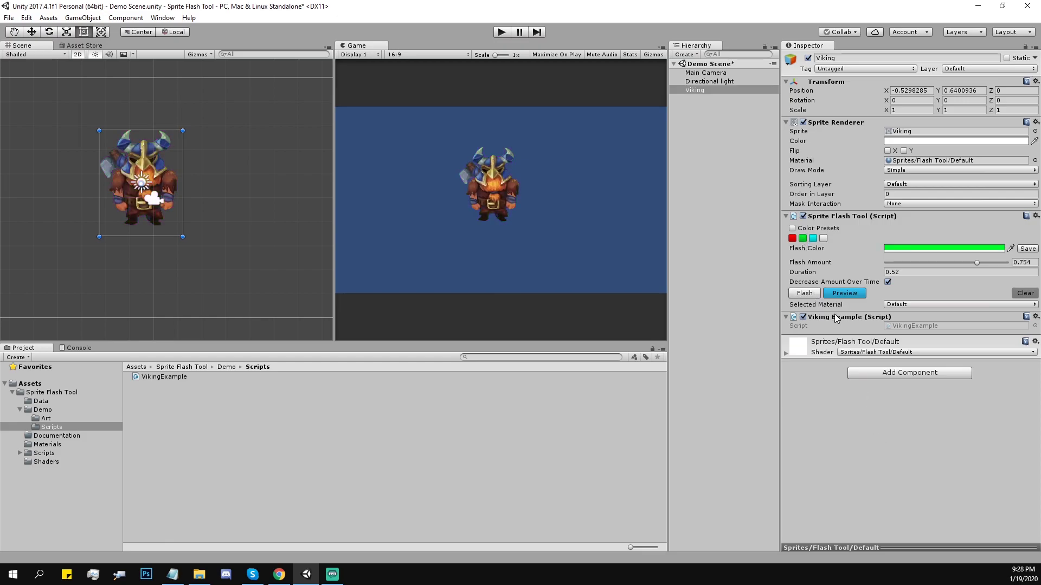
In Preview, switch the flash to cyan at amount 0.879, then exit Preview
left_click(850, 294)
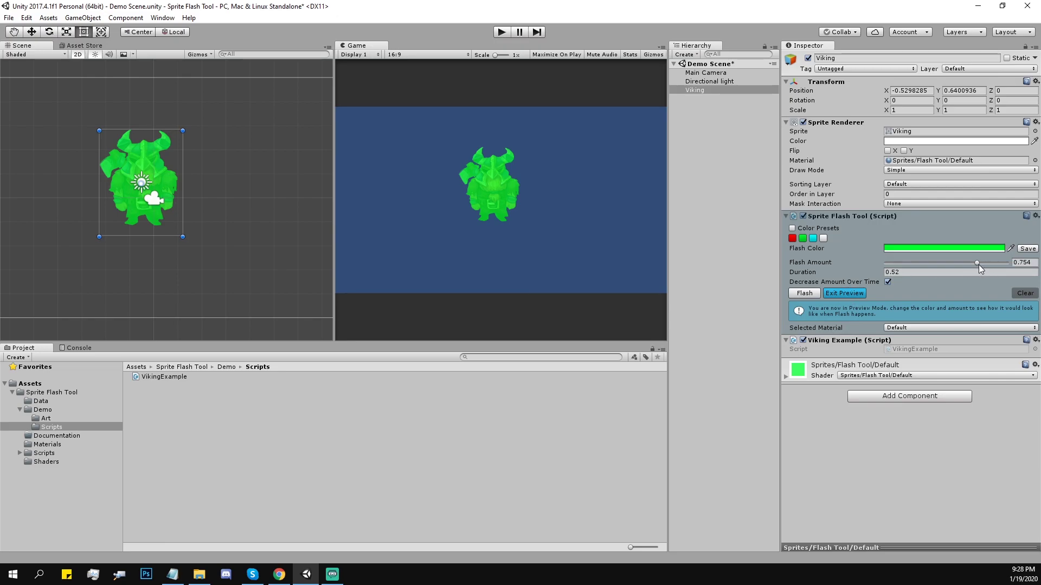
left_click_drag(978, 264, 951, 266)
left_click(813, 238)
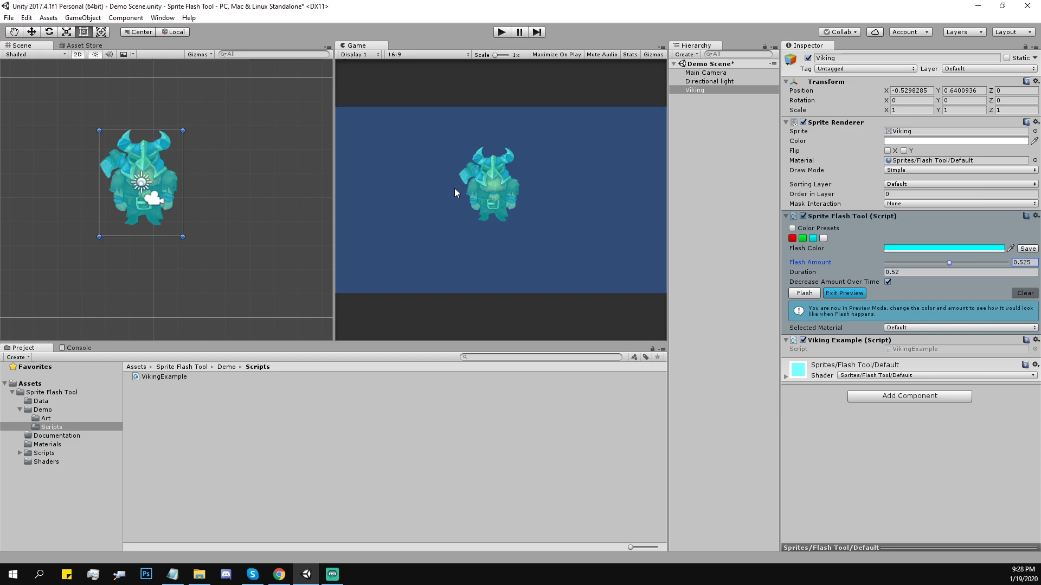
left_click_drag(948, 265, 991, 262)
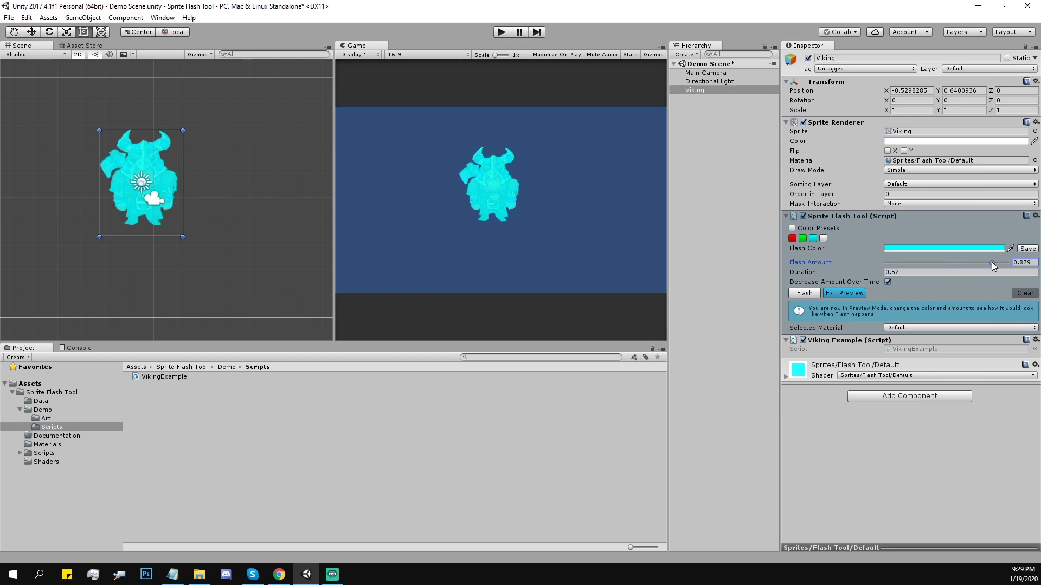
left_click(841, 294)
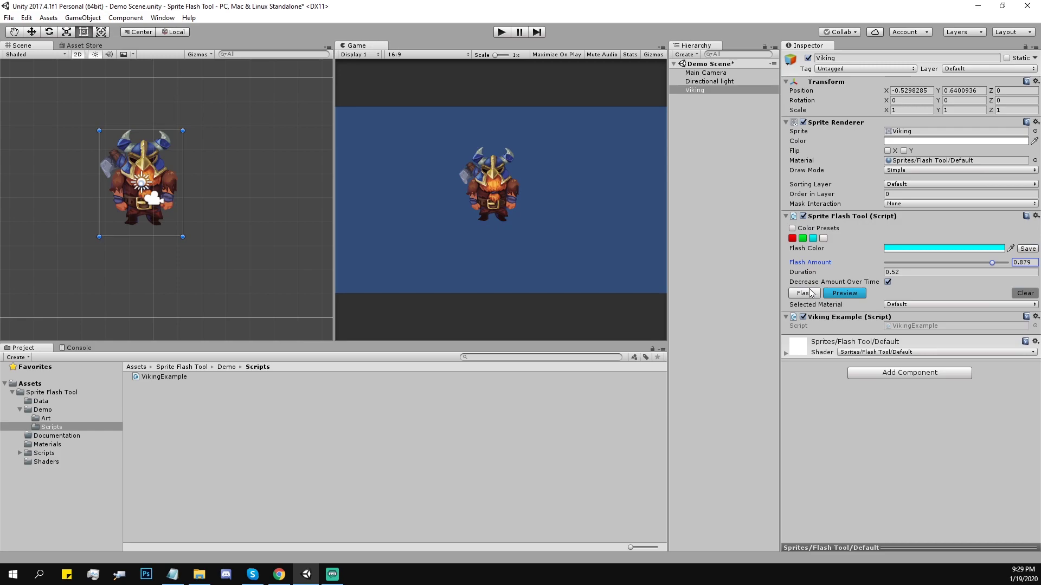
left_click(912, 453)
Change the flash colour to dark purple 4D4365
left_click(916, 248)
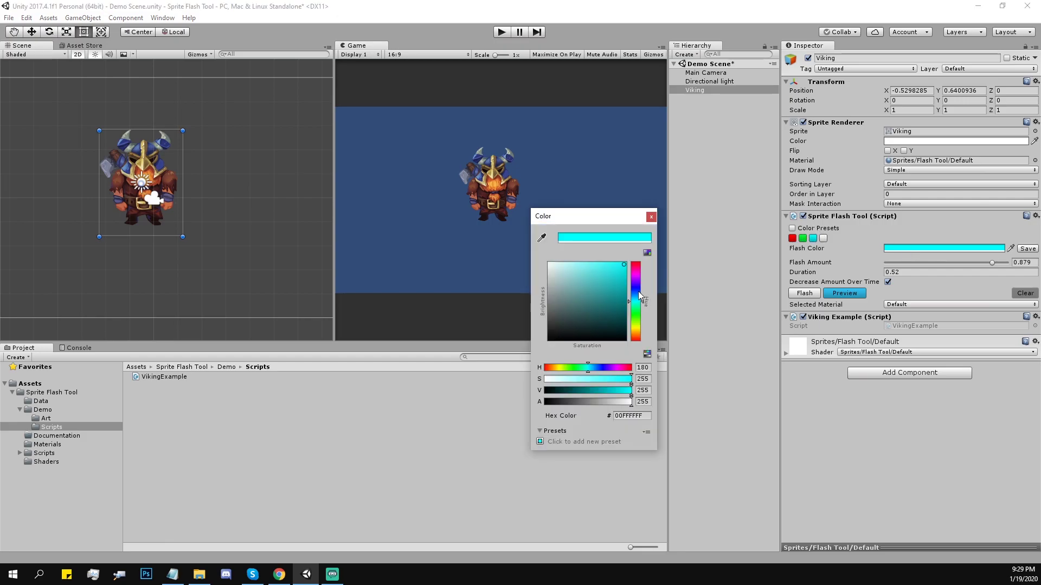
left_click_drag(639, 294, 574, 309)
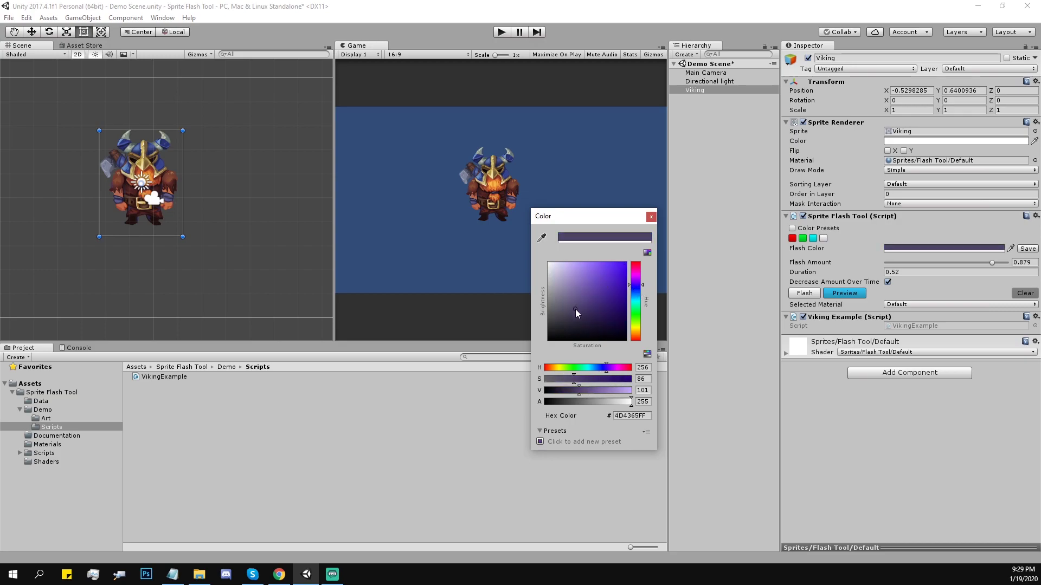
left_click(650, 217)
Set Flash Amount to 0.704 while previewing, then save purple as a new preset
left_click_drag(995, 263, 1005, 263)
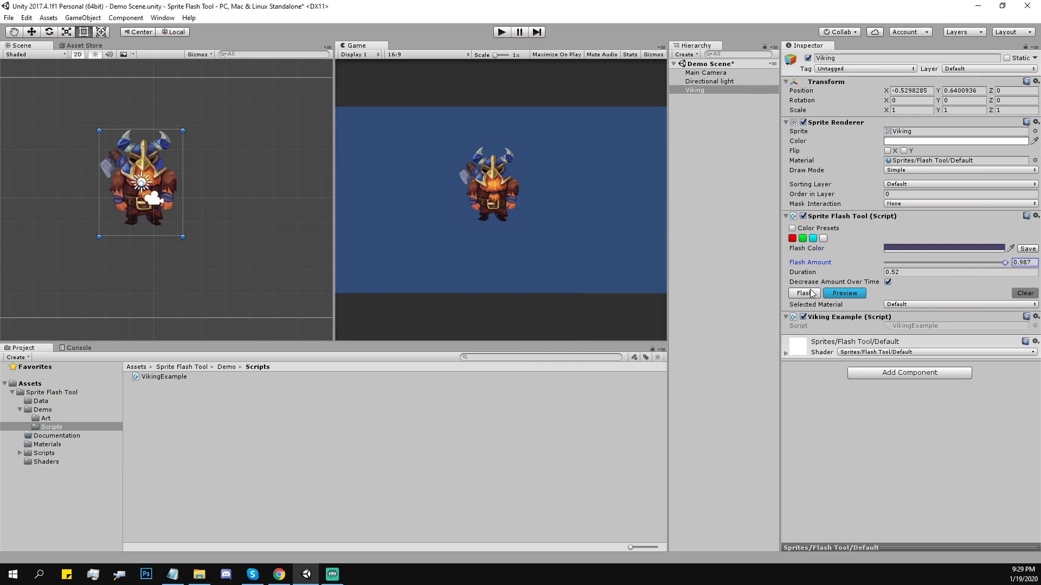
left_click(840, 293)
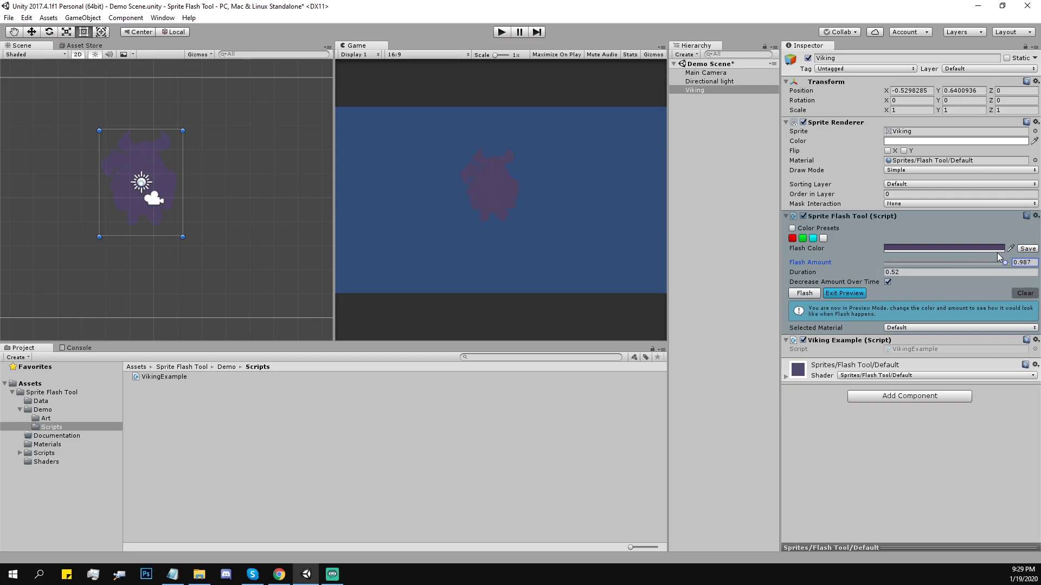
left_click_drag(1001, 262, 972, 262)
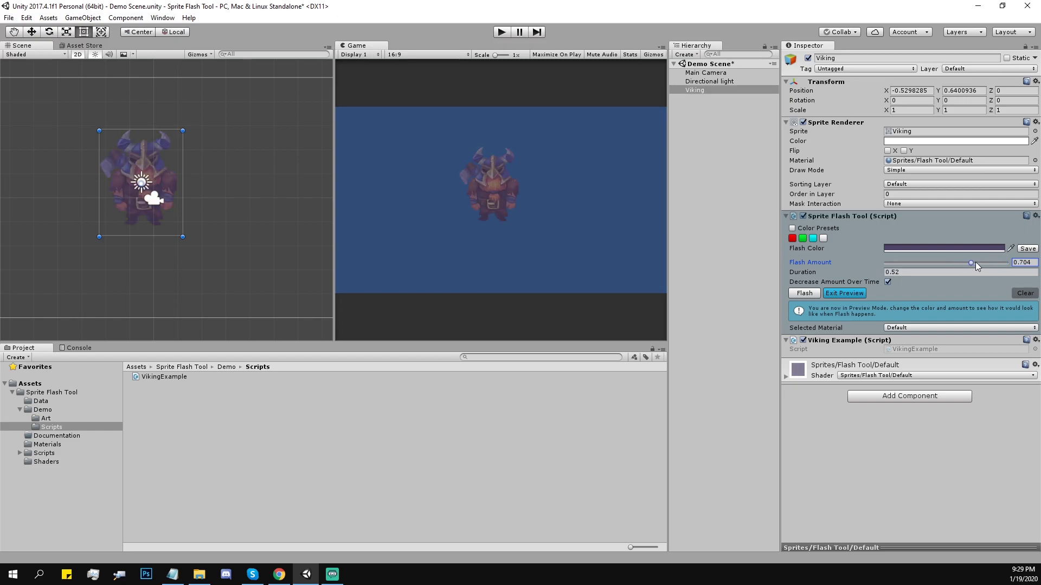
left_click(861, 293)
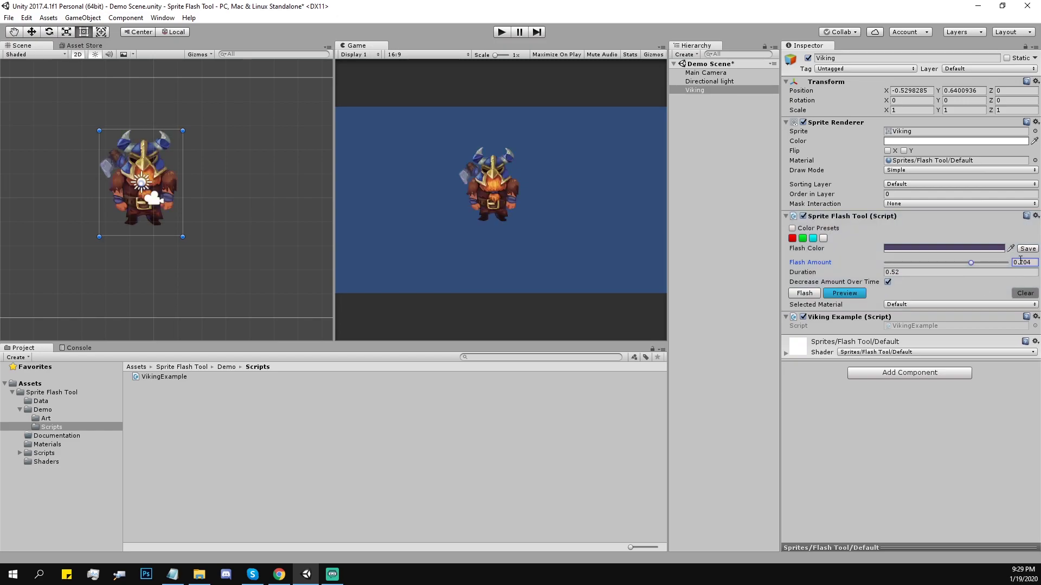
left_click(1028, 249)
Cycle through the white, cyan, green, red and dark purple colour presets
left_click(824, 240)
left_click(833, 238)
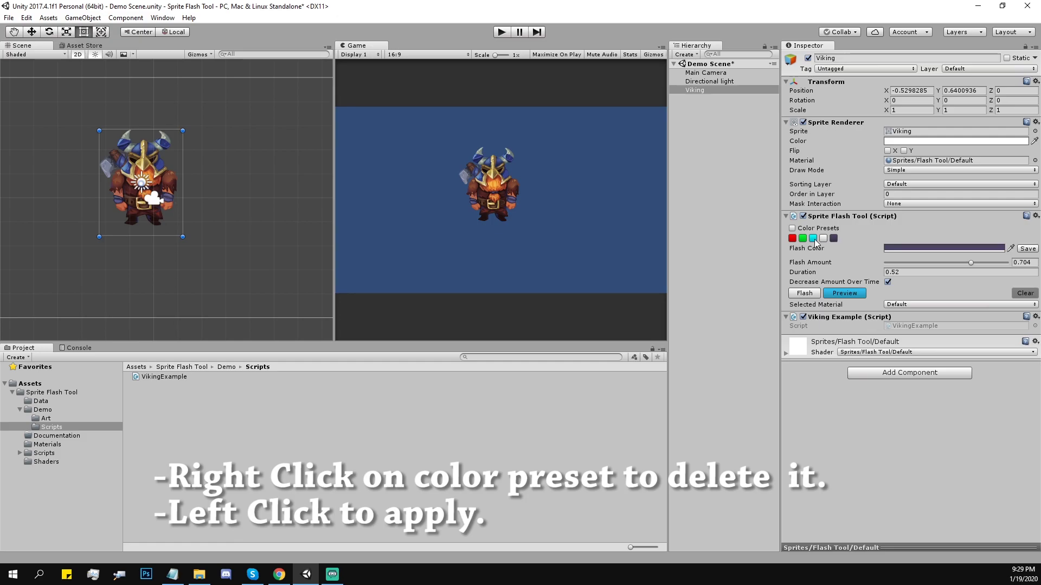
left_click(813, 238)
left_click(803, 238)
left_click(792, 238)
left_click(823, 239)
left_click(834, 239)
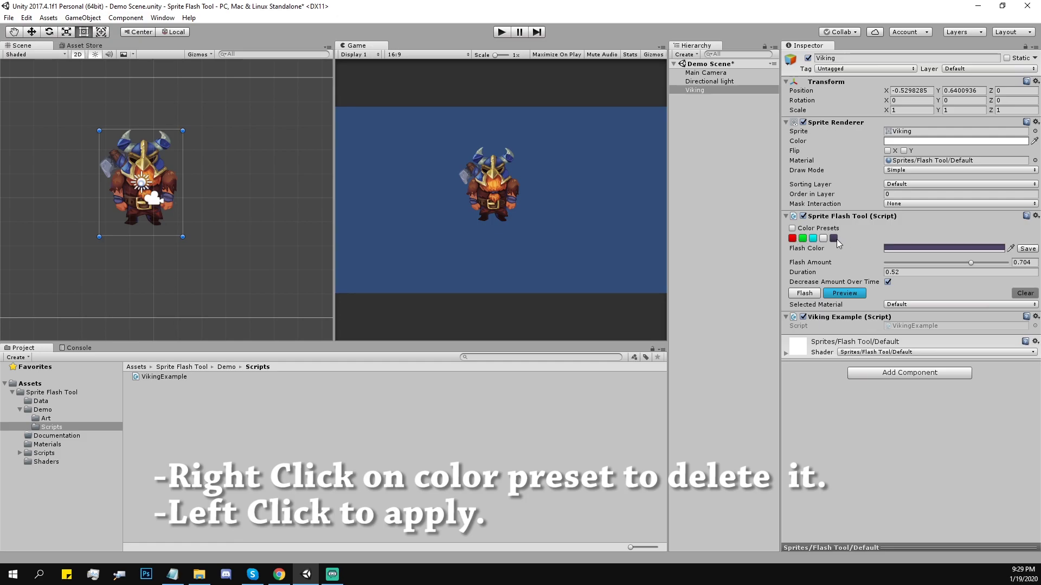
Enable the Color Presets file options, locate Color_Presets on disk and view it in Notepad
left_click(792, 228)
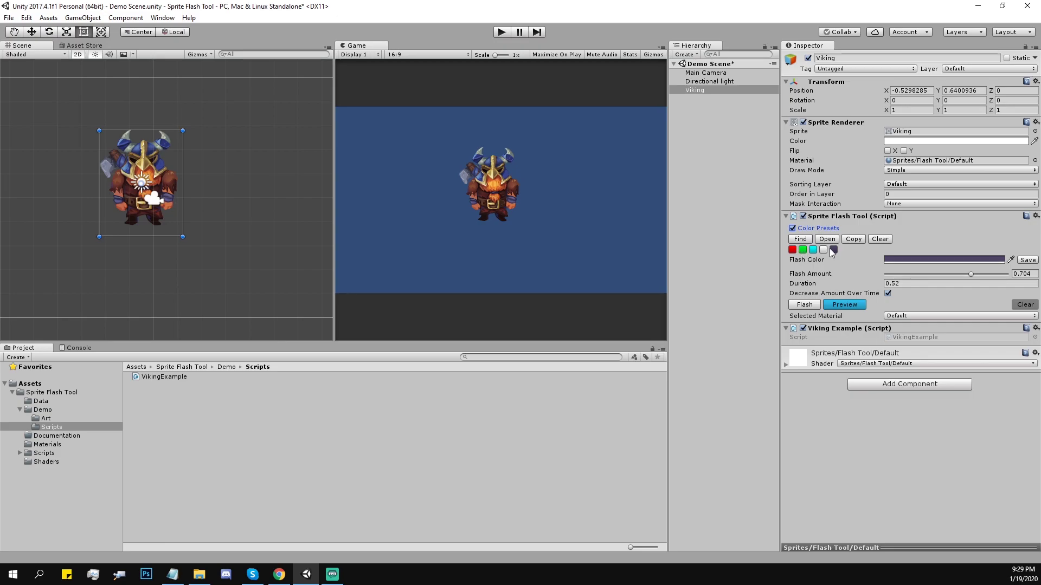
left_click(801, 239)
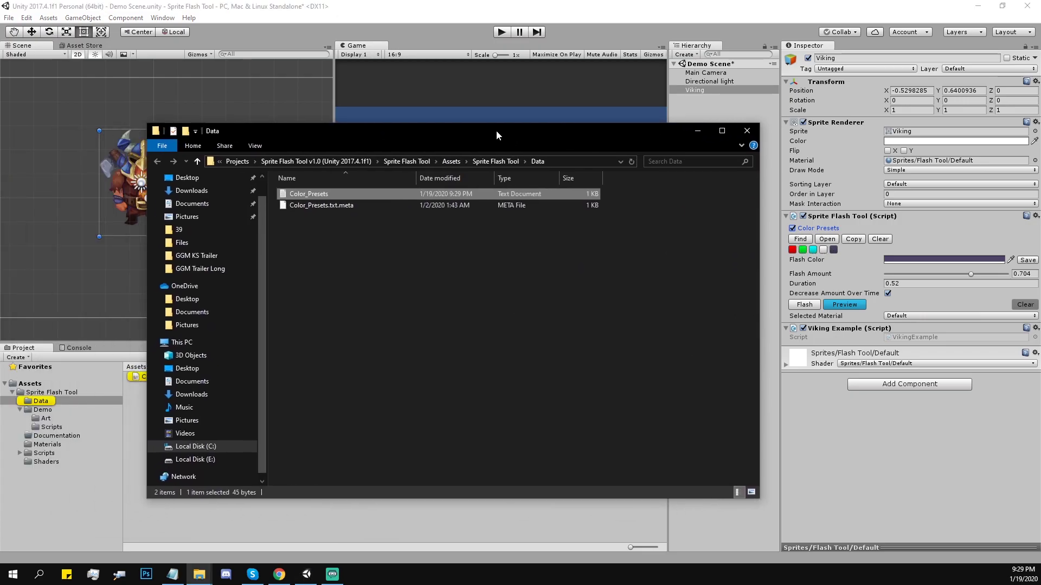
left_click(744, 127)
left_click(828, 239)
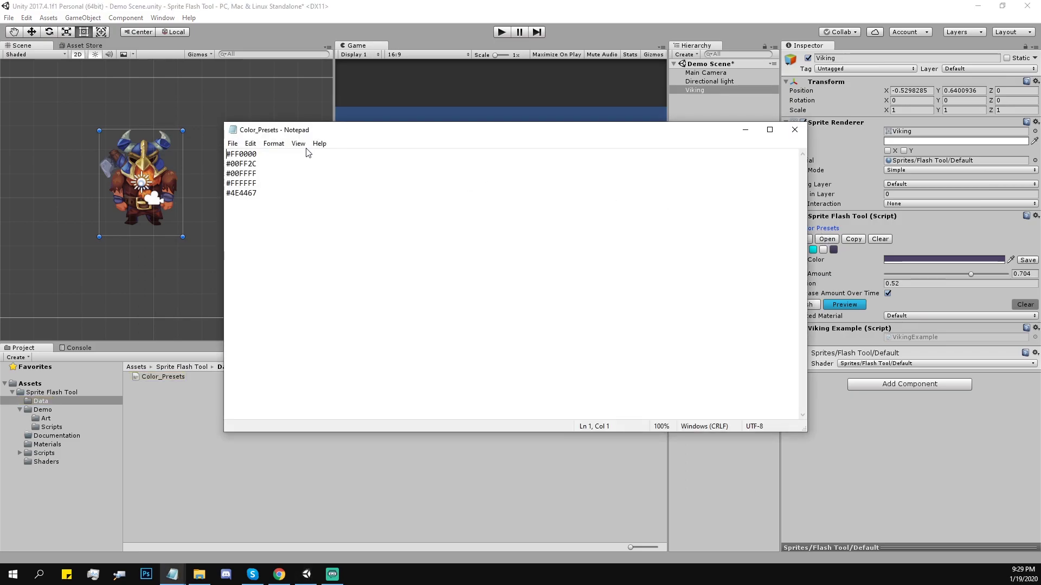
left_click(795, 129)
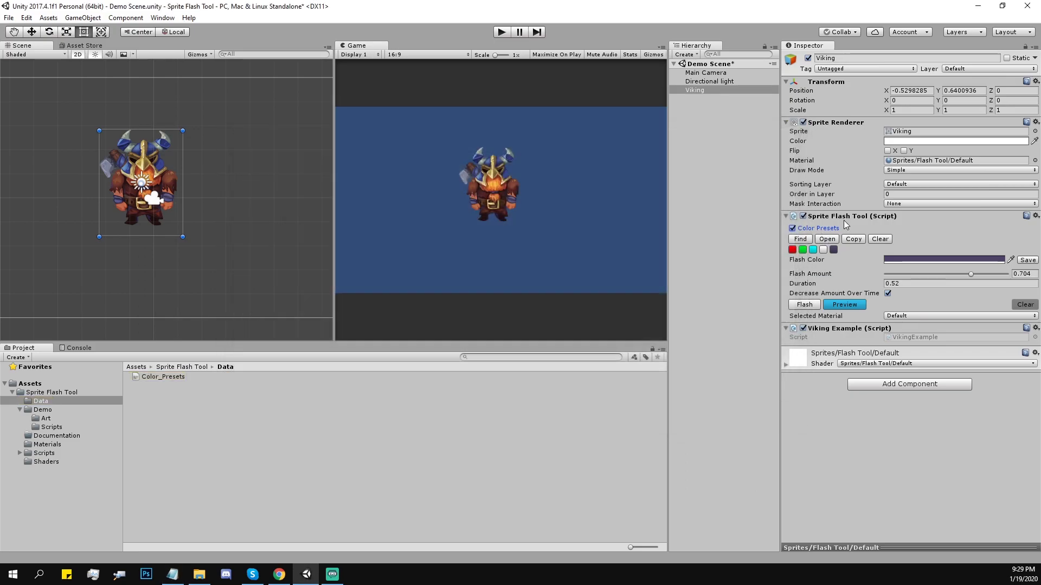
Clear all colour presets and save white as the only preset
left_click(880, 240)
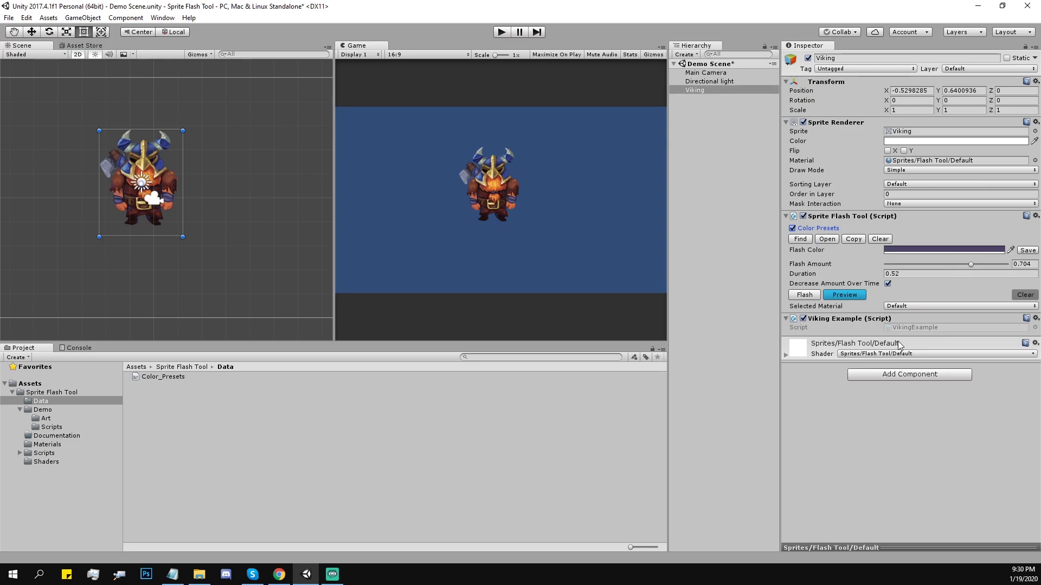
left_click(970, 251)
left_click_drag(585, 287, 611, 220)
left_click(675, 229)
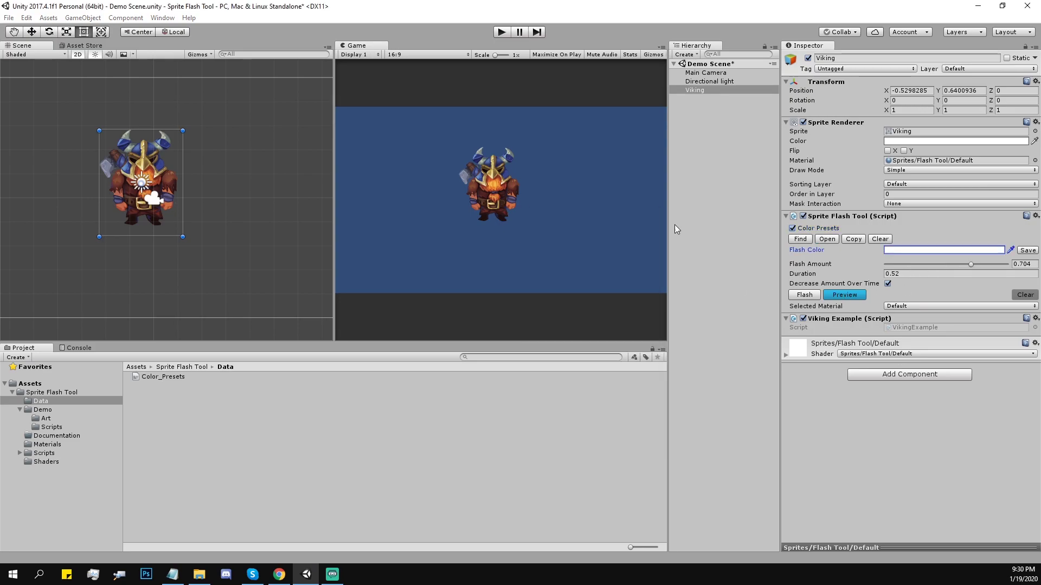
left_click(1027, 250)
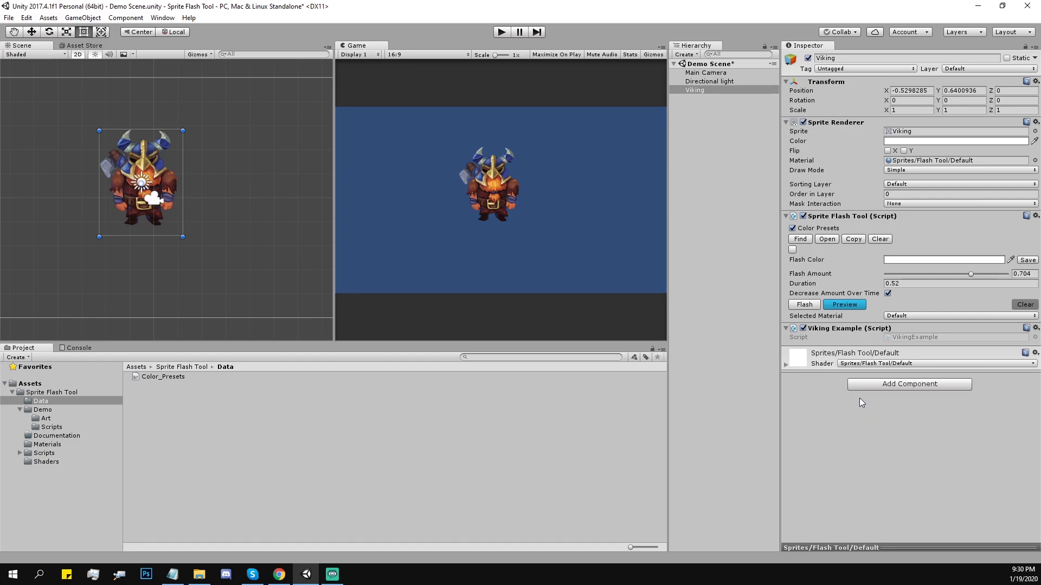
Reopen the flash colour picker and close it without changes
left_click(942, 262)
left_click(657, 219)
left_click(943, 459)
Raise Flash Amount to 0.955 in Preview, exit Preview and test the flash
left_click(845, 304)
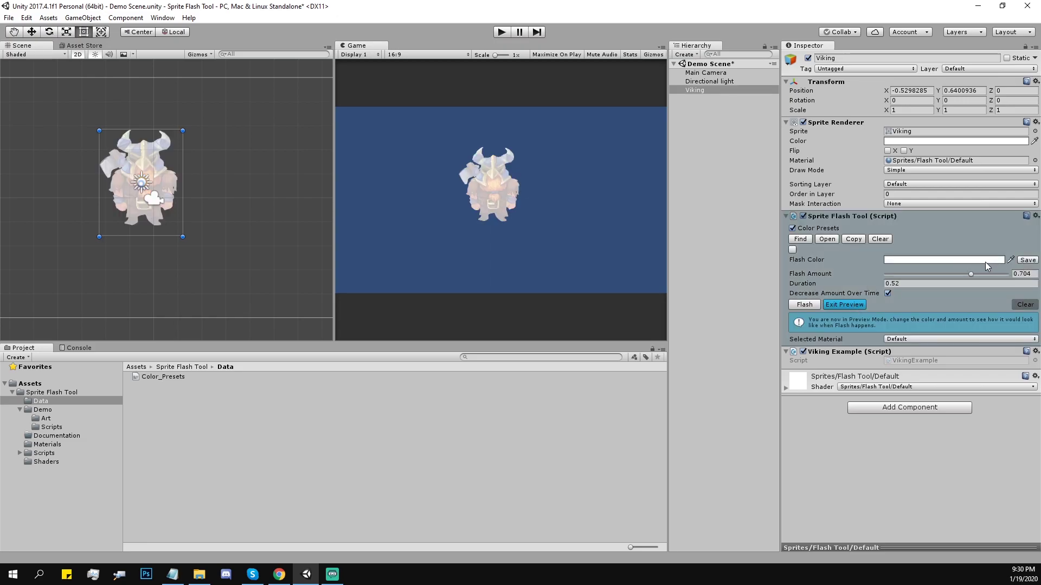
left_click(984, 262)
left_click(911, 249)
left_click_drag(972, 275, 1001, 277)
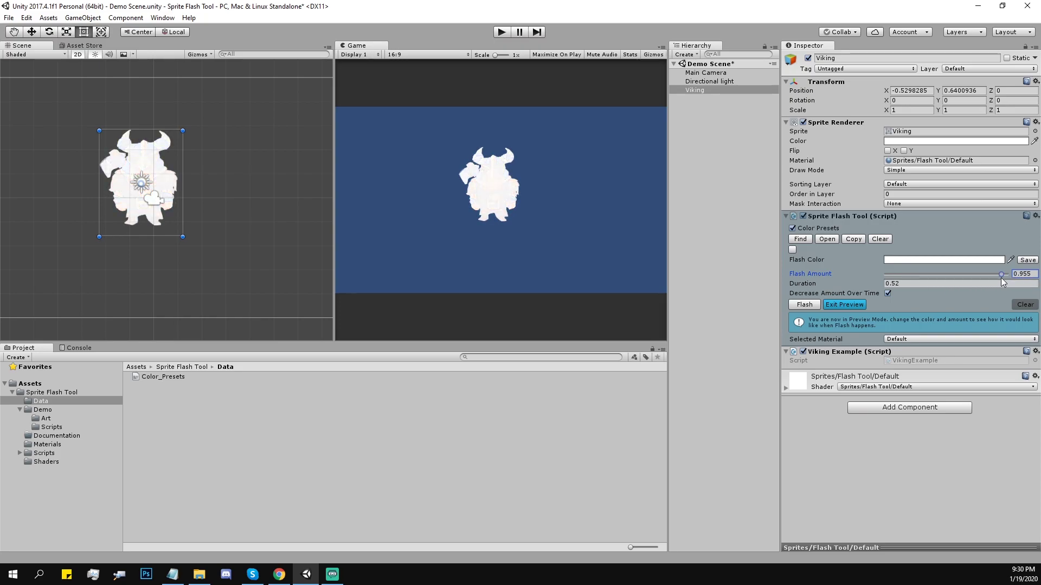
left_click(854, 306)
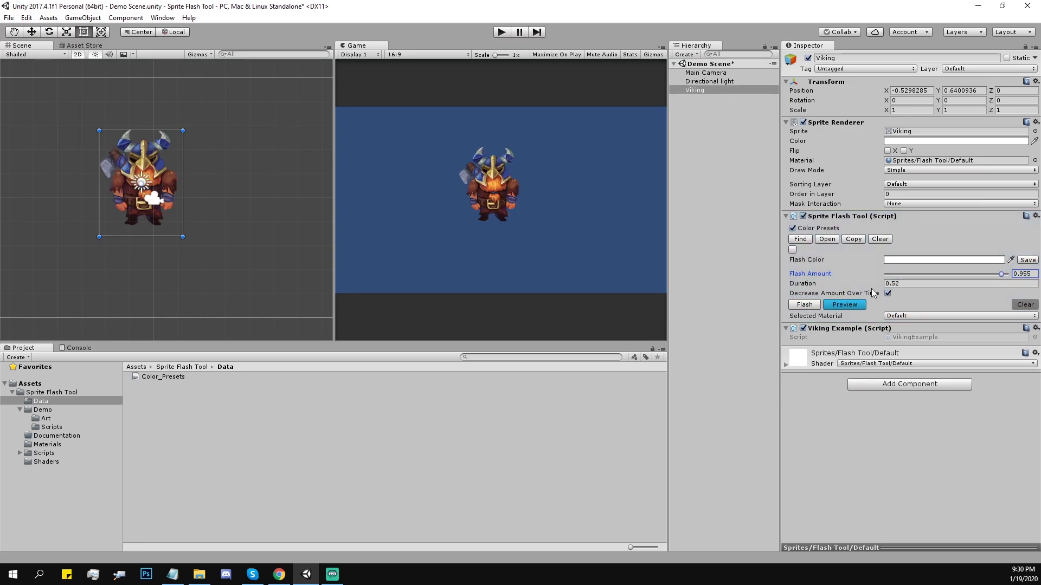
left_click(805, 305)
left_click(805, 305)
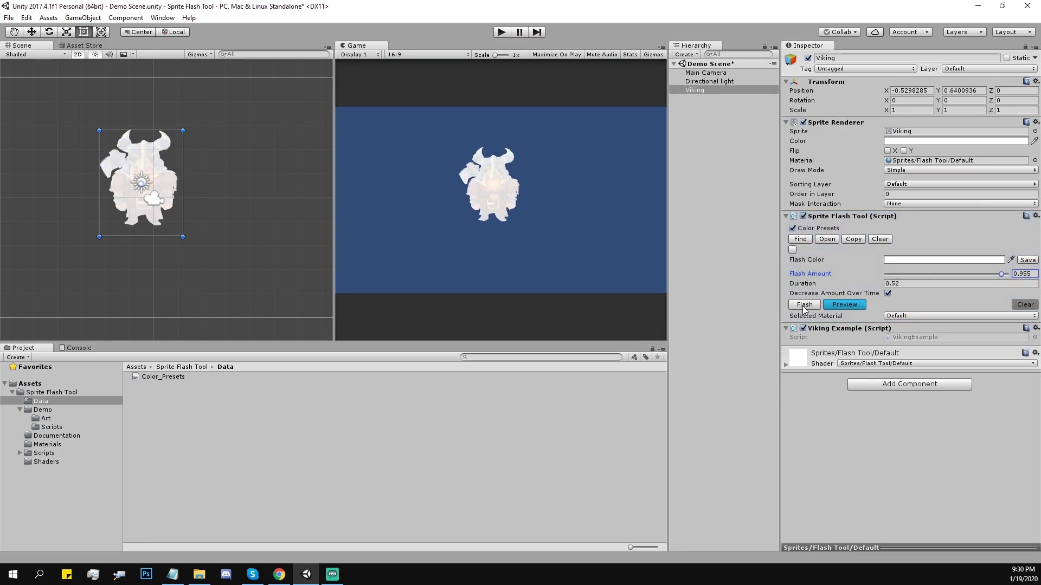
Set the flash Duration to 1 and test the longer flash
left_click(907, 283)
type("1")
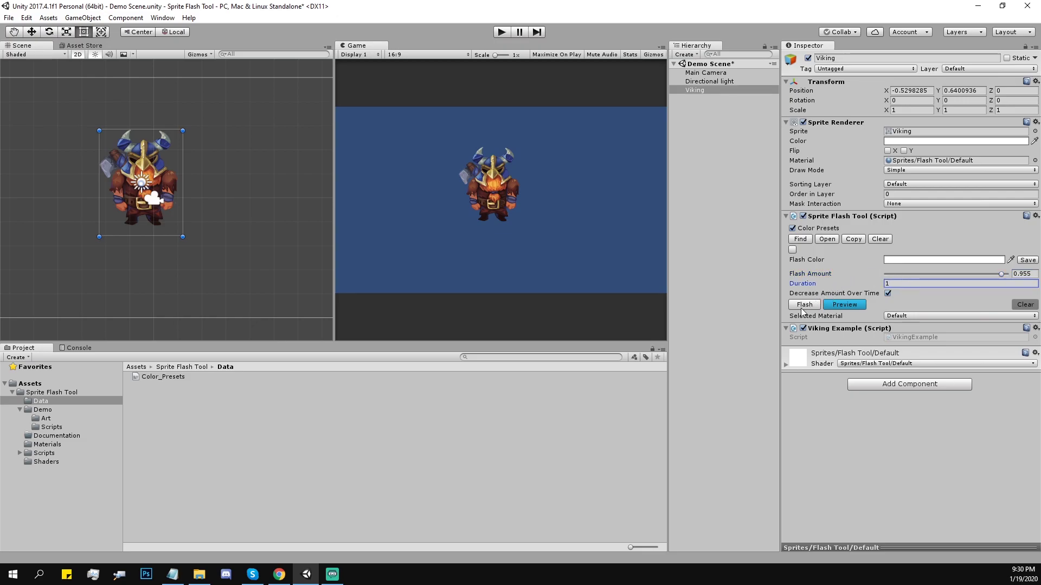
left_click(802, 305)
left_click(803, 305)
left_click(922, 441)
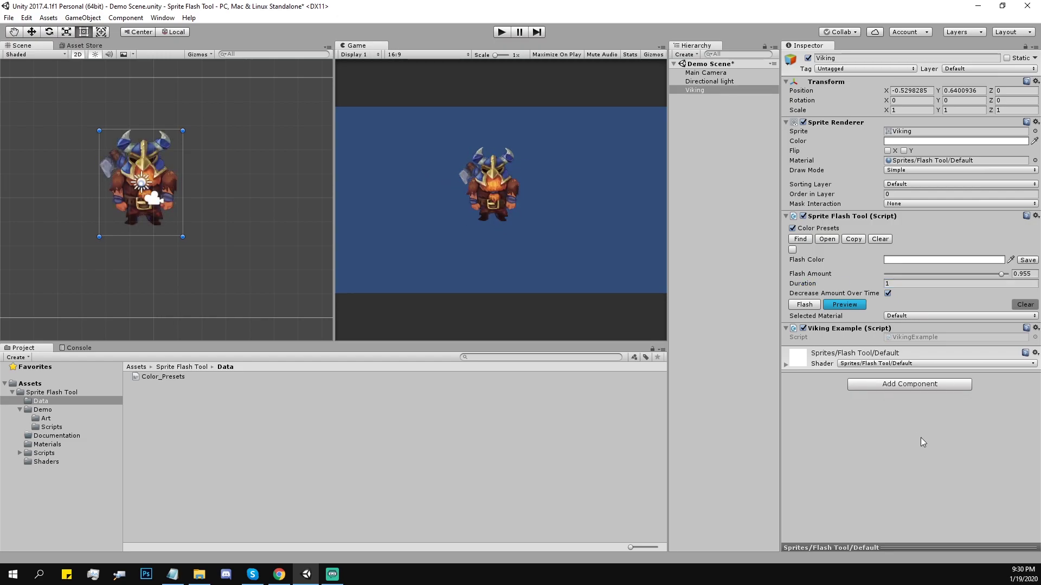
Test the flash with Decrease Amount Over Time off, then turn it back on
left_click(888, 293)
left_click(805, 305)
left_click(803, 305)
left_click(887, 293)
left_click(798, 306)
Keep the Default flash material, enter Preview and turn off Color Presets
left_click(910, 316)
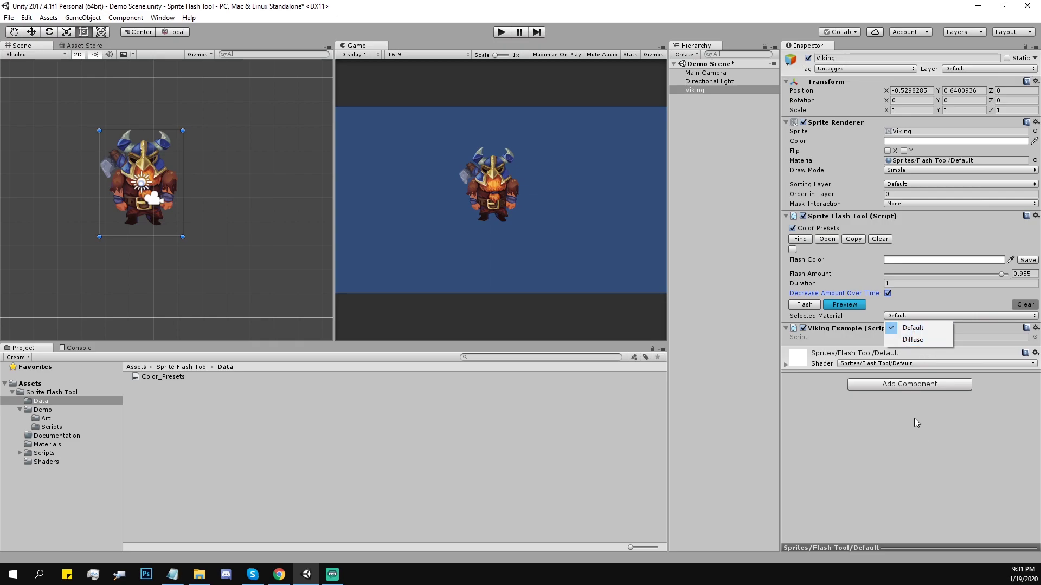
left_click(922, 438)
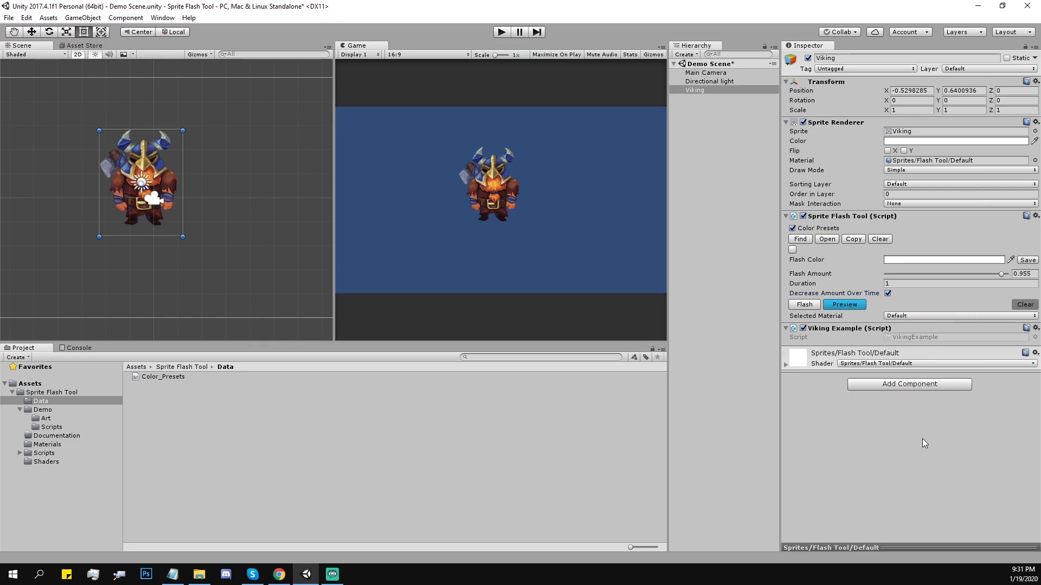
left_click(847, 305)
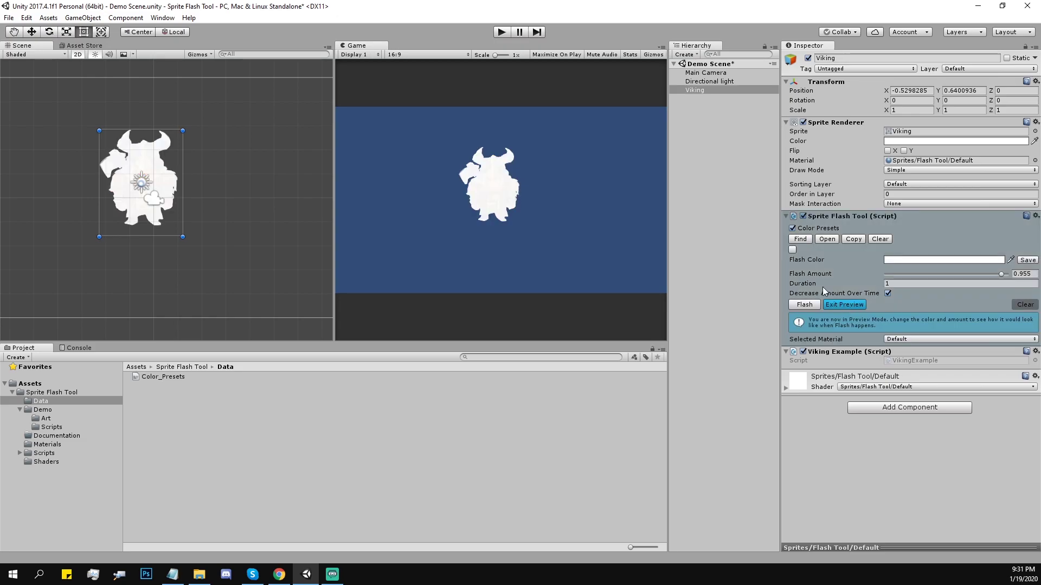
left_click(792, 229)
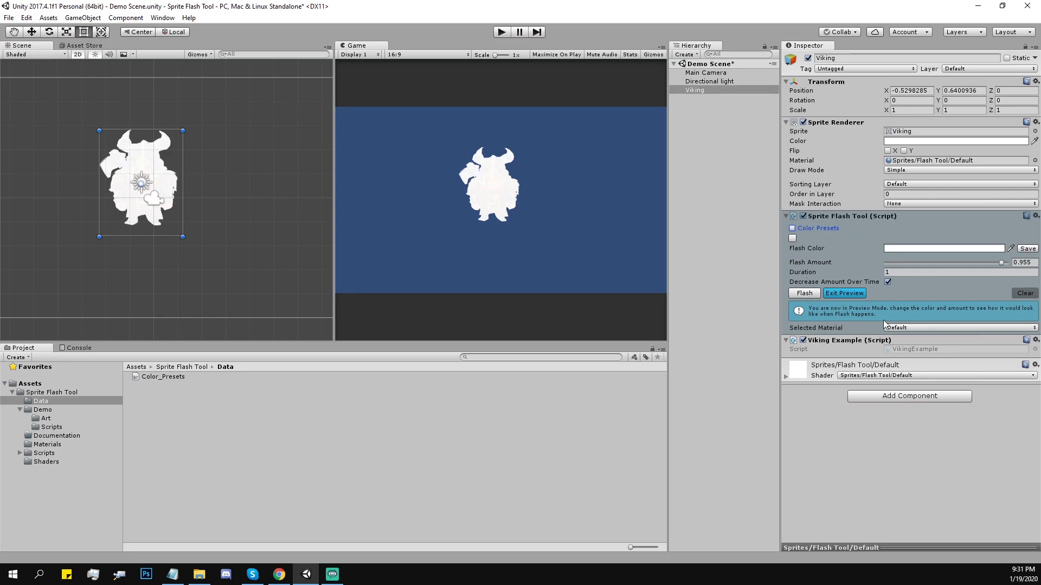
Make the flash green 00D459, save it as a preset, set amount 0.834 and test
left_click(972, 249)
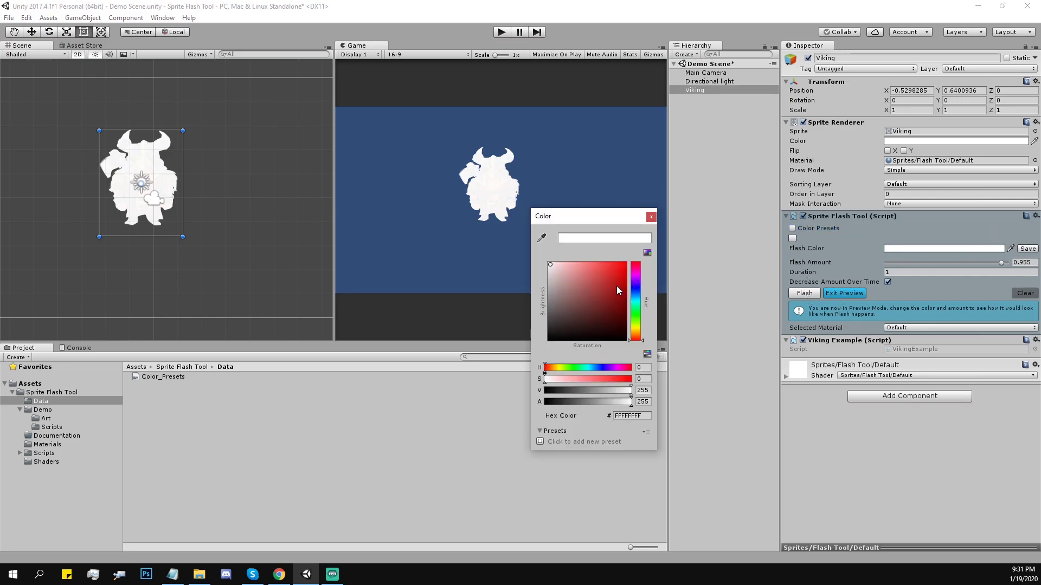
mouse_move(614, 274)
left_mouse_down()
mouse_move(610, 252)
mouse_move(580, 306)
mouse_move(623, 278)
mouse_move(636, 313)
left_mouse_up()
left_click(651, 217)
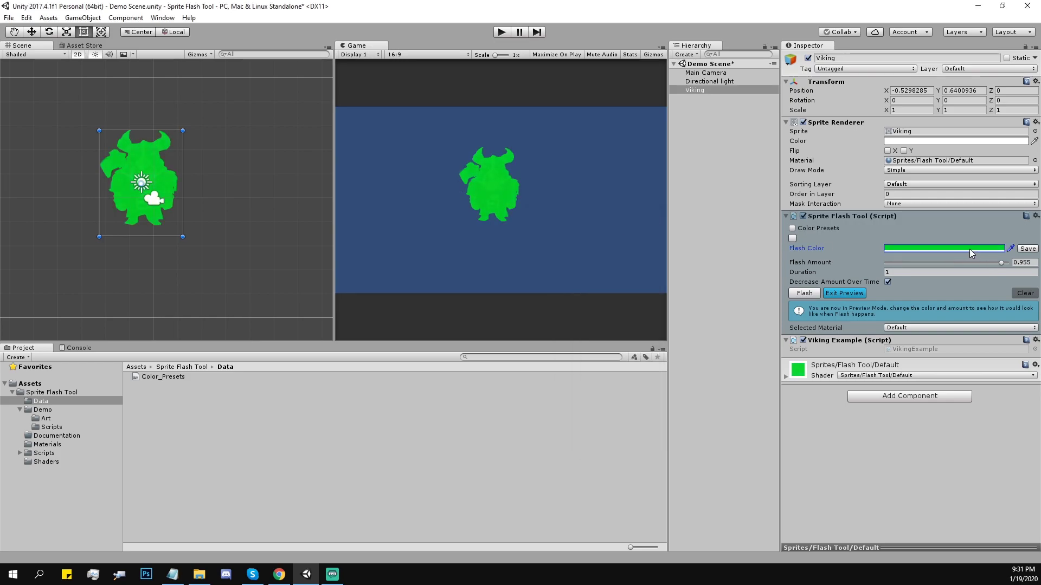
left_click(1026, 249)
left_click_drag(999, 263, 985, 262)
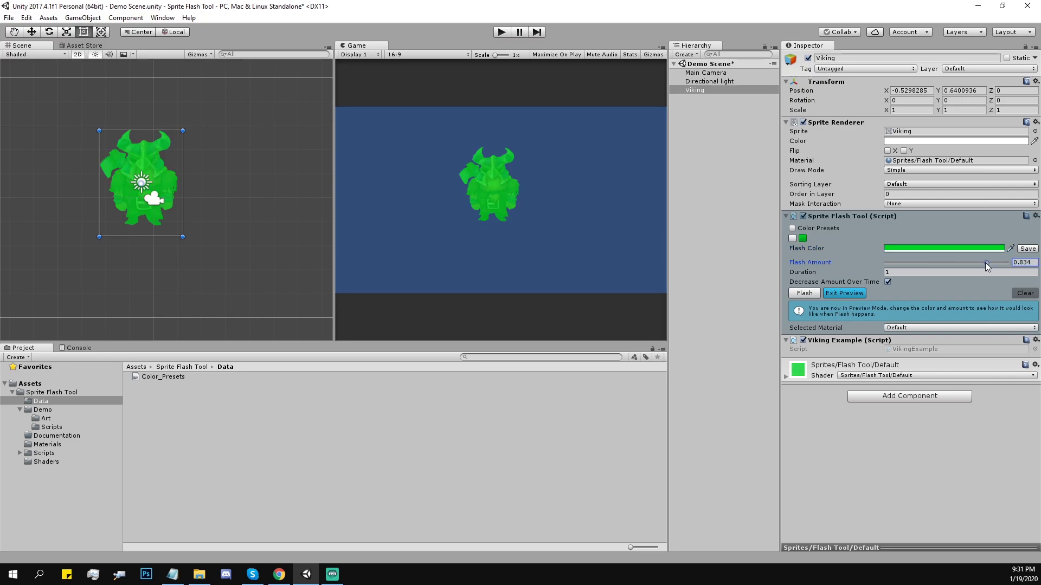
left_click(843, 296)
left_click(804, 293)
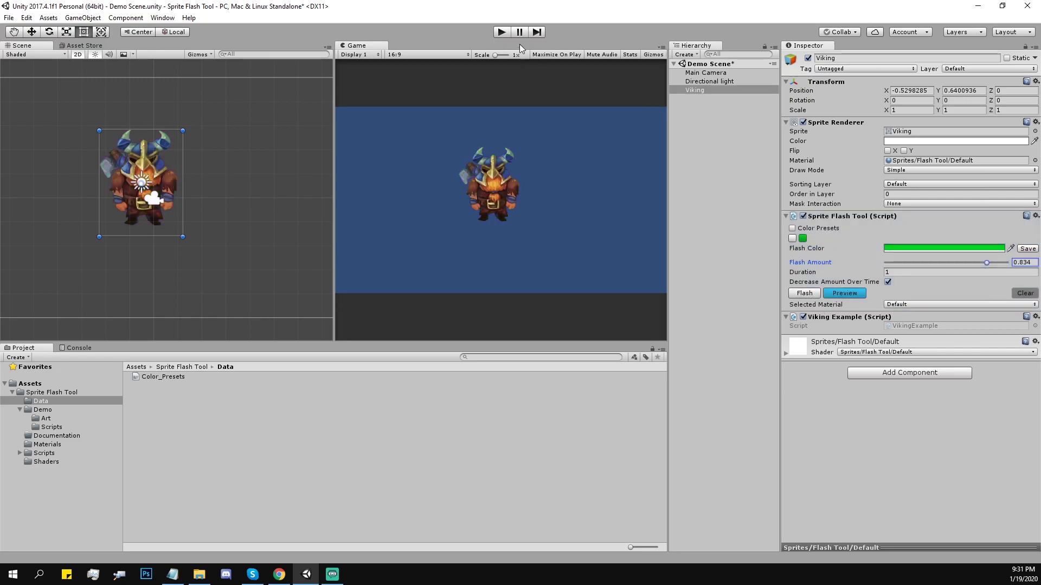
Play the scene, click twice to flash the Viking green, and open the VikingExample script
left_click(502, 32)
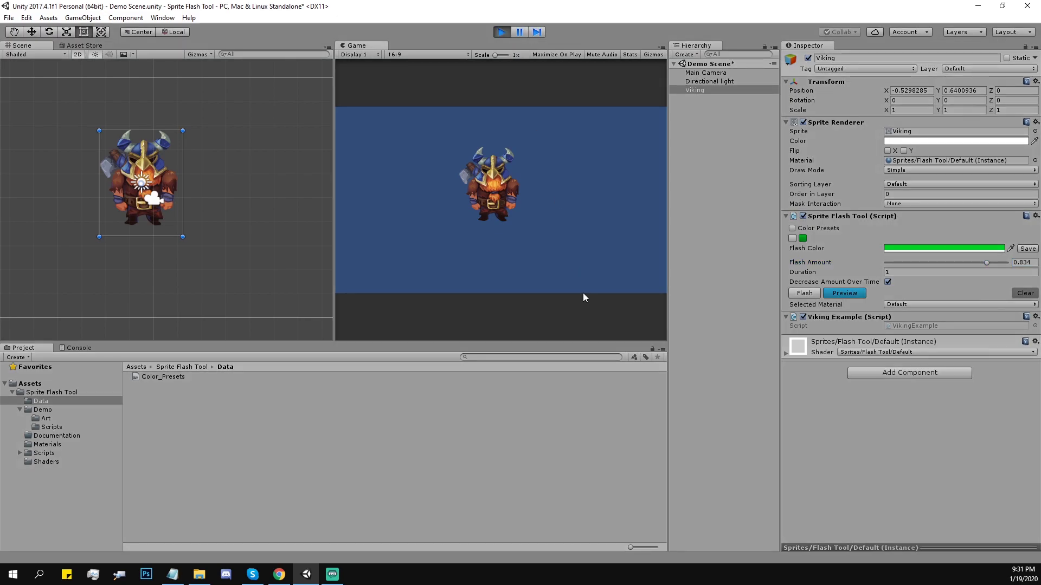
left_click(538, 211)
left_click(541, 237)
double_click(946, 327)
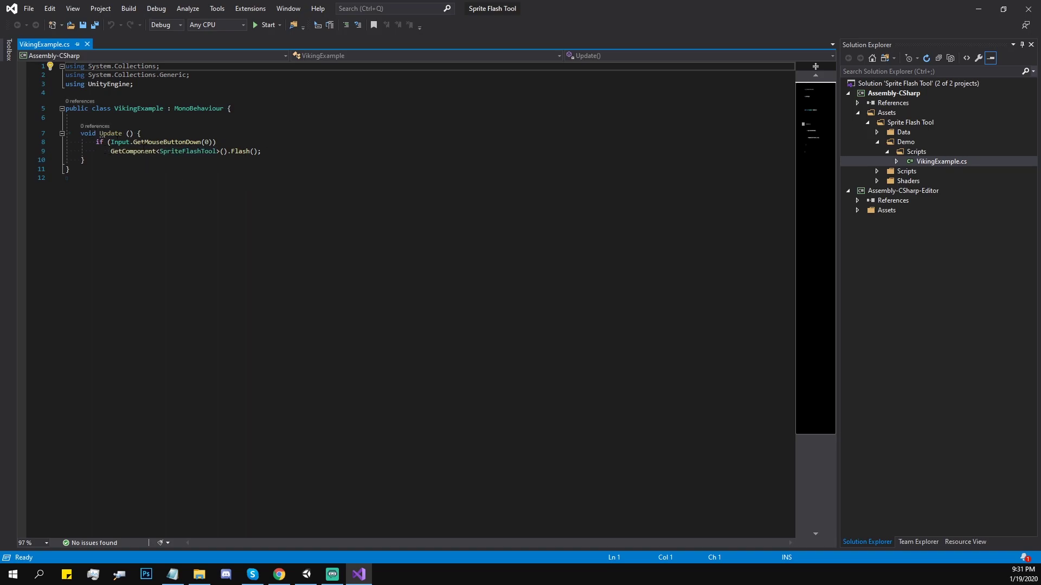
Review VikingExample.cs in Visual Studio and return to the Unity editor
left_click(306, 574)
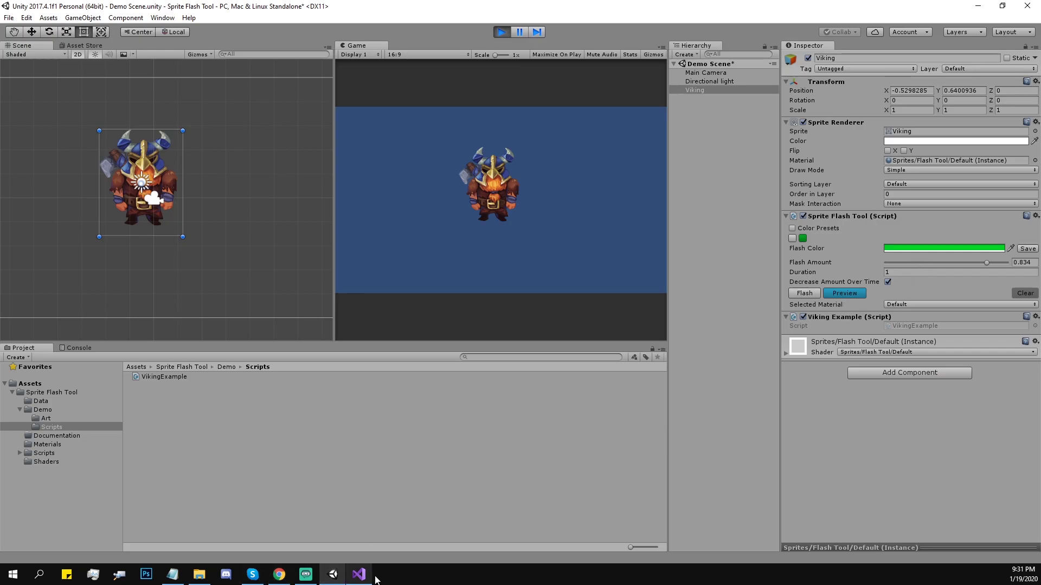
left_click(358, 574)
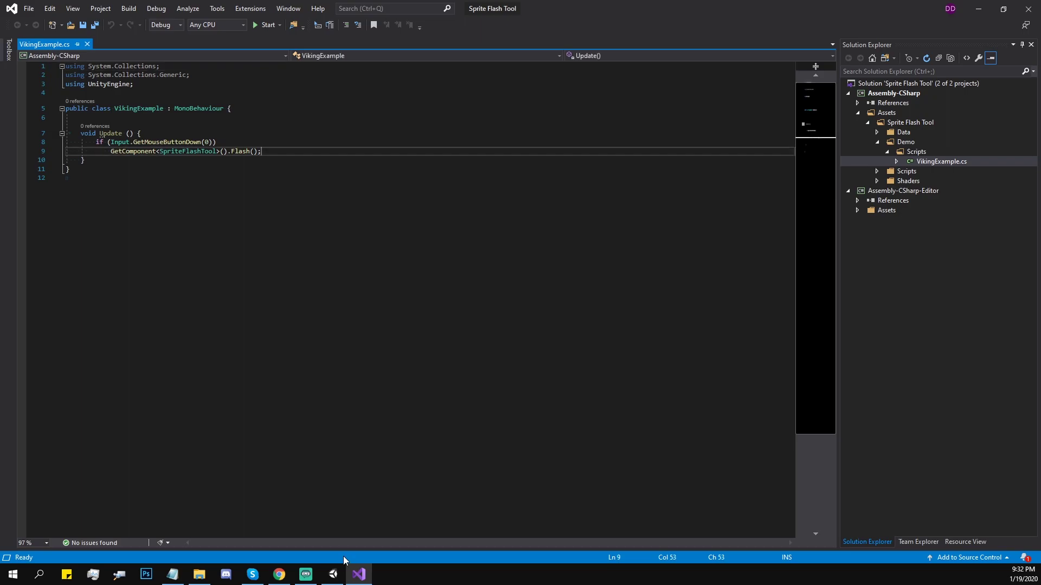
left_click(333, 574)
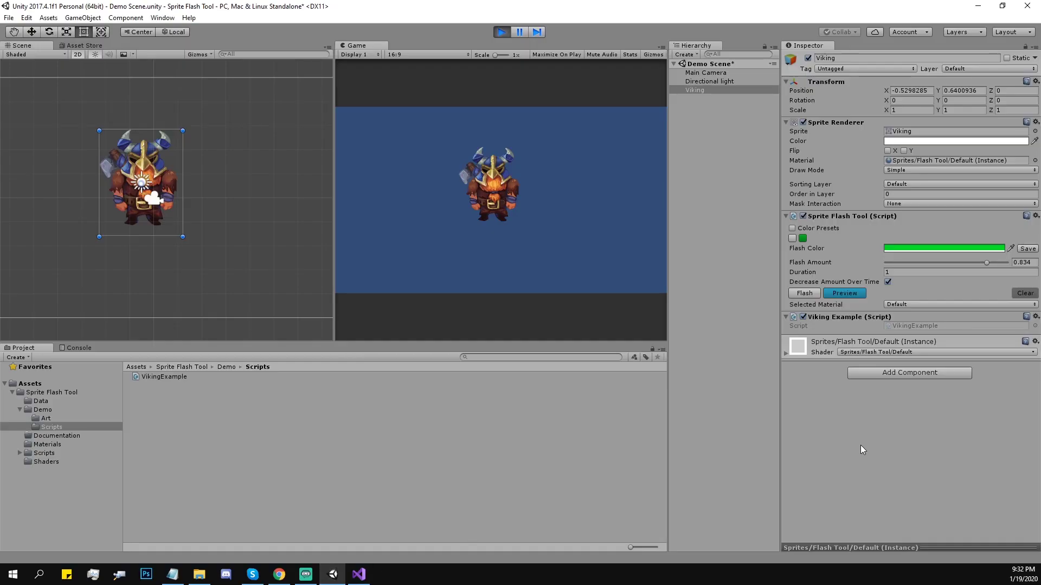